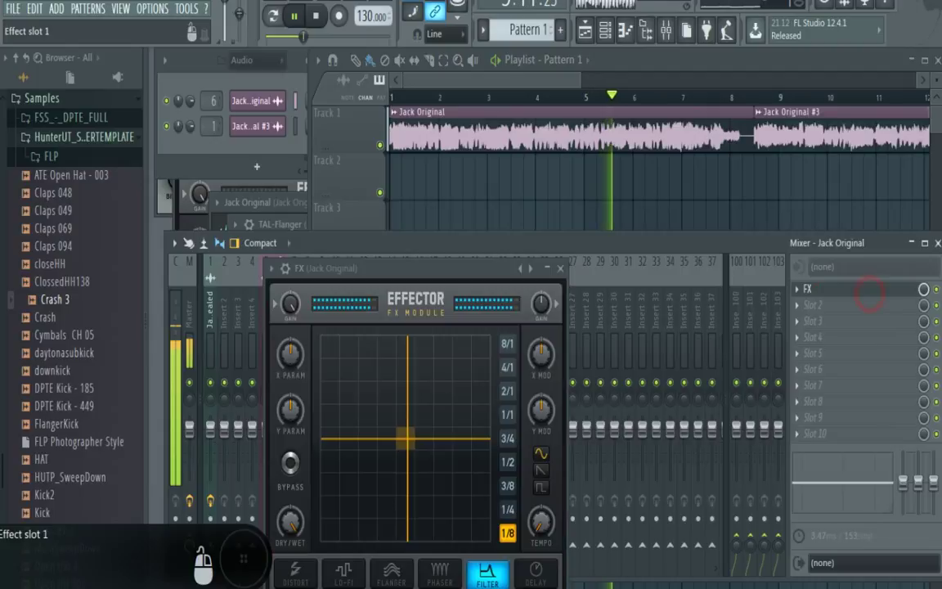
- Adjust the Effector's X parameter on the Jack Original insert and close the plugin
mouse_move(296, 361)
left_mouse_down()
mouse_move(295, 340)
mouse_move(292, 369)
mouse_move(281, 360)
left_mouse_up()
right_click(296, 362)
left_click(580, 247)
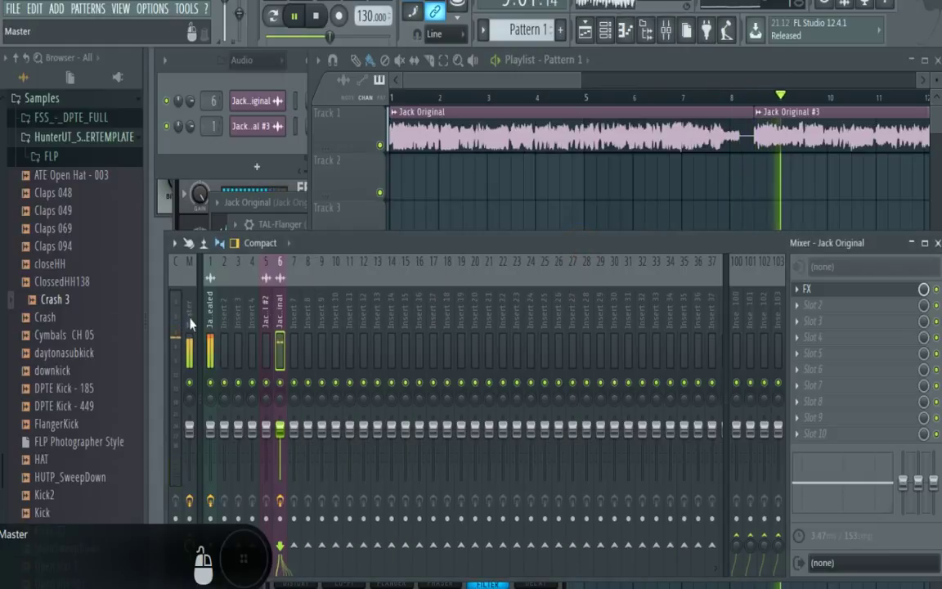
- Try muting the first mixer insert and lowering its volume, and reset its fader
left_click(211, 319)
left_click(212, 383)
left_click(212, 383)
mouse_move(211, 427)
left_mouse_down()
mouse_move(211, 449)
mouse_move(210, 439)
left_mouse_up()
right_click(211, 439)
left_click(241, 347)
- Open the TAL-Flanger on the first mixer insert to view its settings
left_click(474, 72)
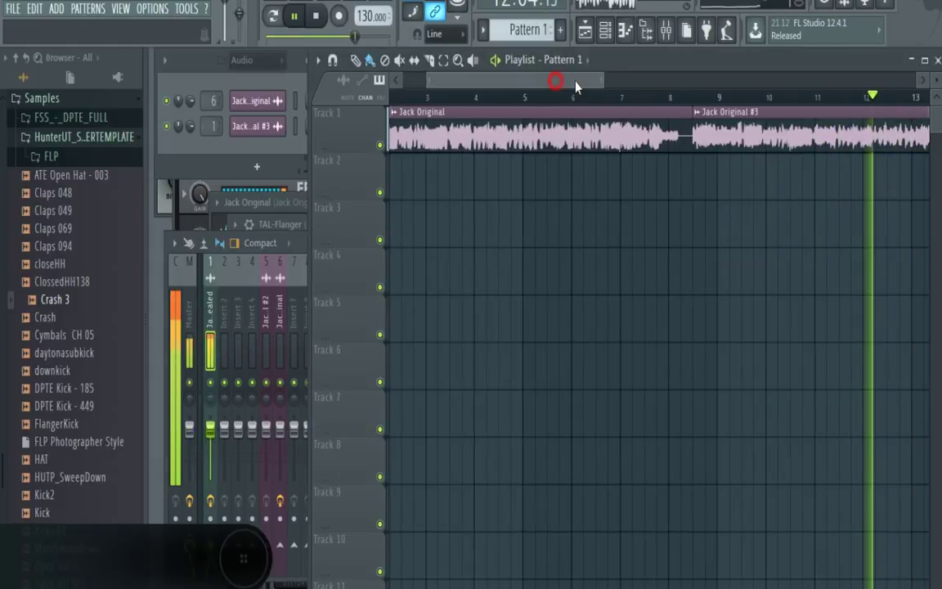
left_click(210, 336)
left_click(842, 291)
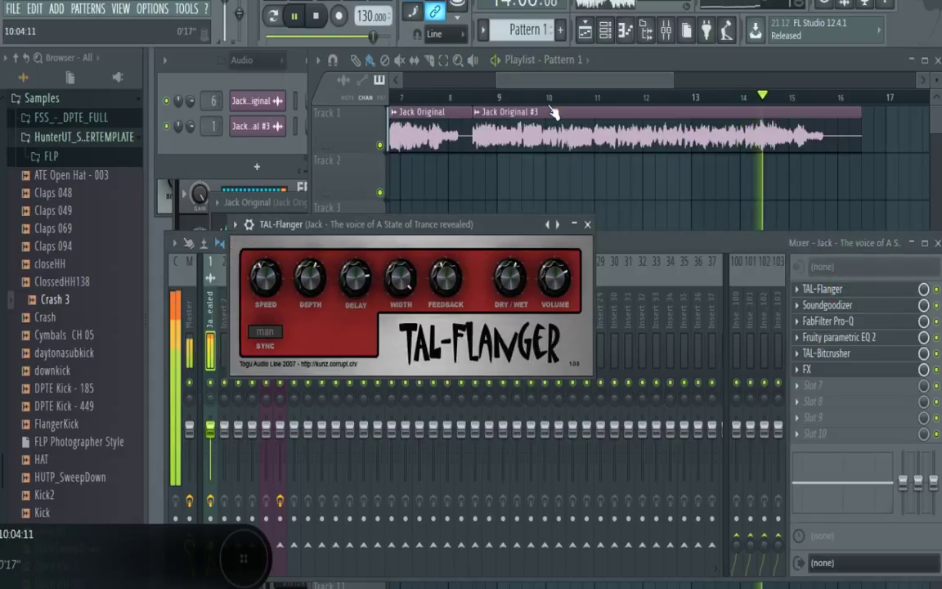
- Set the playlist loop range over the Jack Original #3 clip
left_click_drag(474, 98, 678, 98)
left_click_drag(866, 123, 864, 124)
left_click(814, 218, "ctrl")
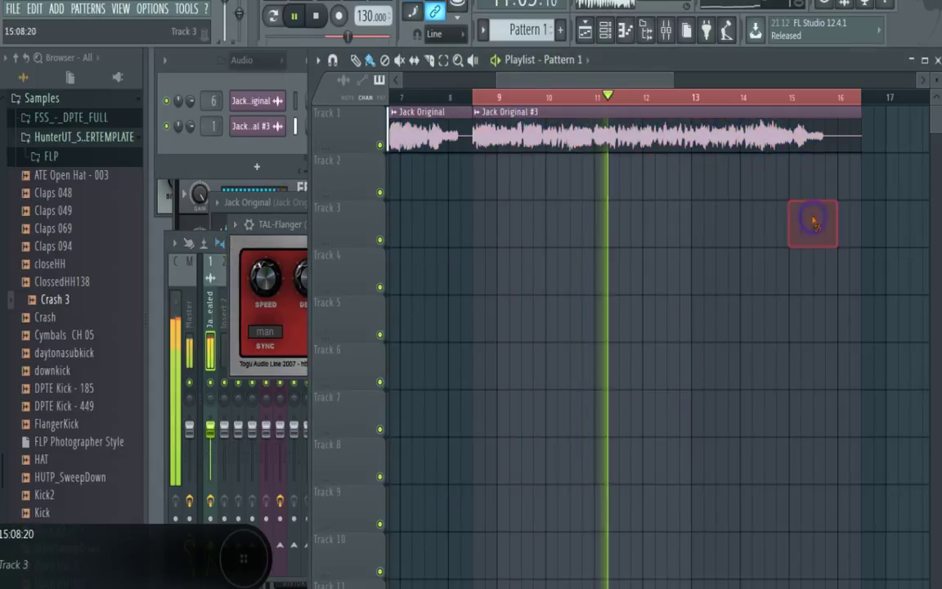
left_click(477, 100)
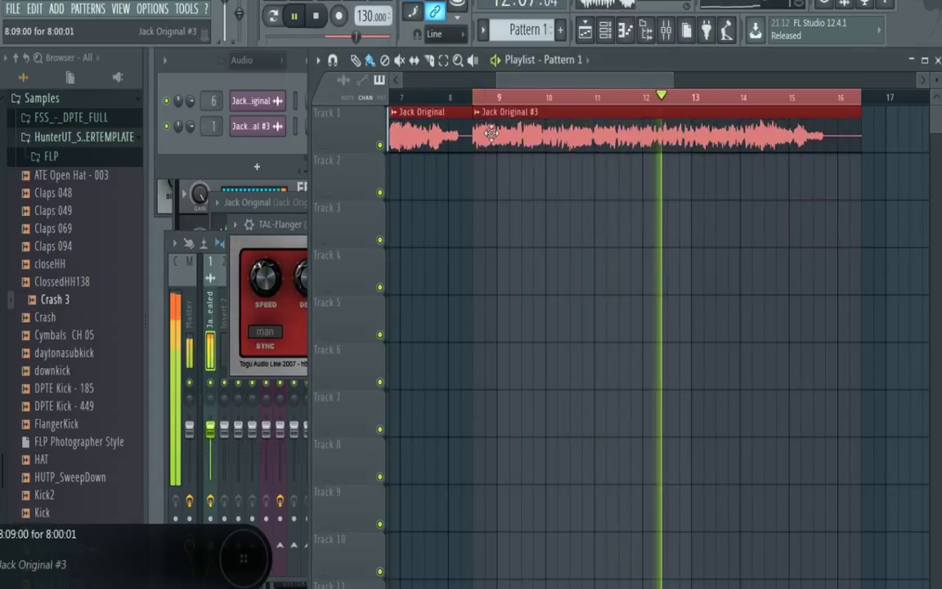
left_click_drag(476, 100, 856, 101)
- Set the playlist loop range over the first Jack Original clip, from bar 1 to the start of Jack Original #3
left_click_drag(584, 82, 350, 97)
left_click(388, 98)
left_click(666, 235)
right_click(667, 233)
left_click_drag(754, 99, 390, 99)
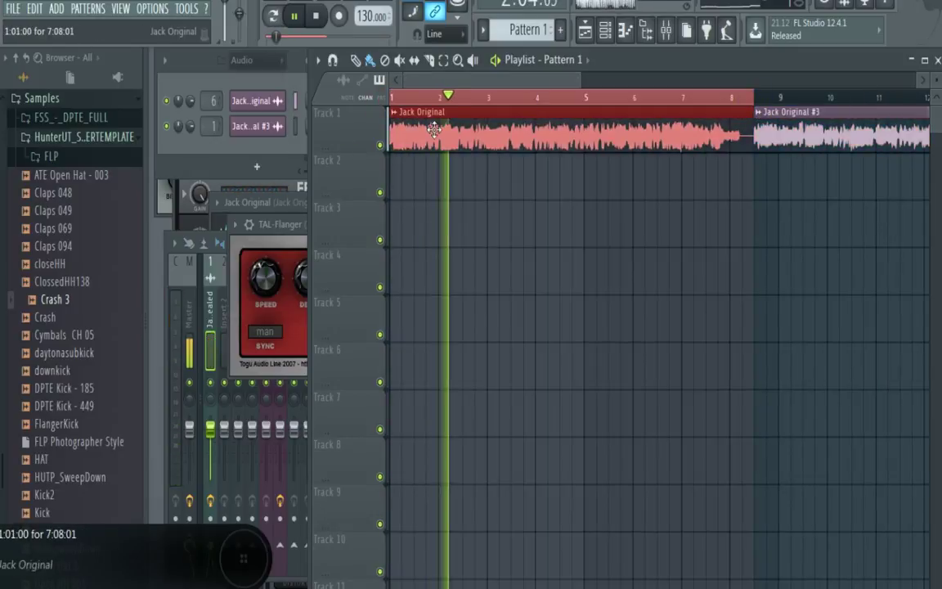
- Lower the time-stretching pitch in the Jack Original clip's channel settings
double_click(436, 131)
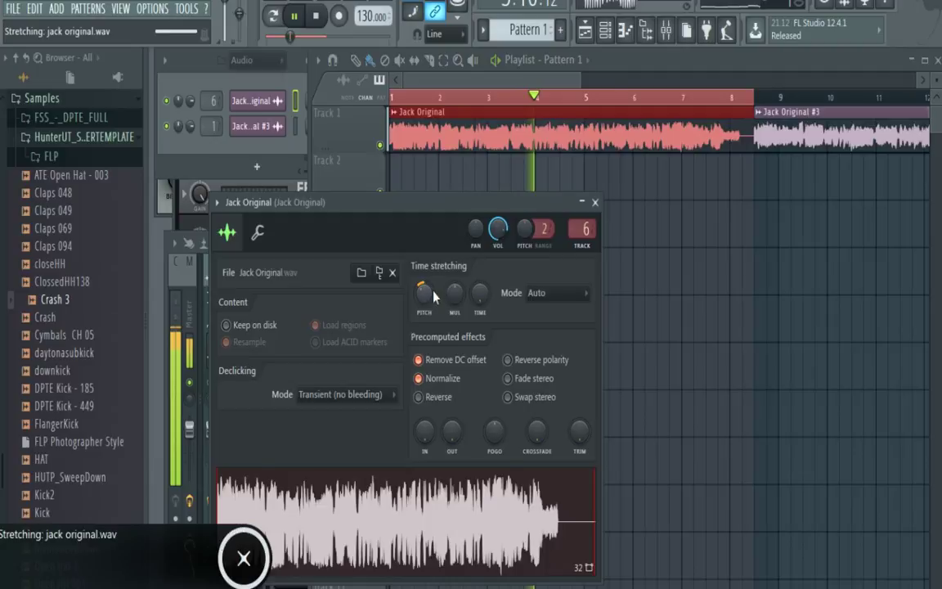
left_click_drag(427, 296, 426, 310)
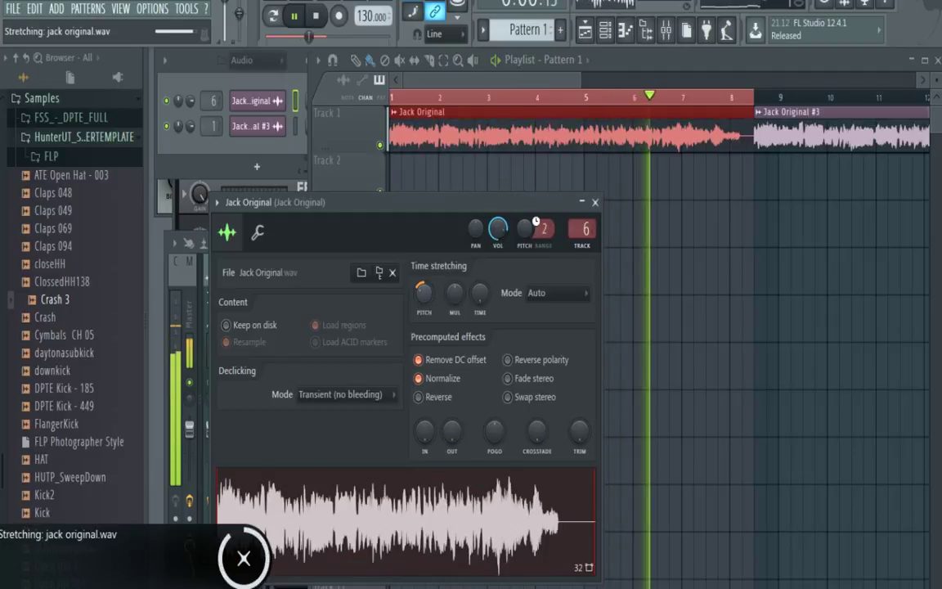
left_click(437, 135)
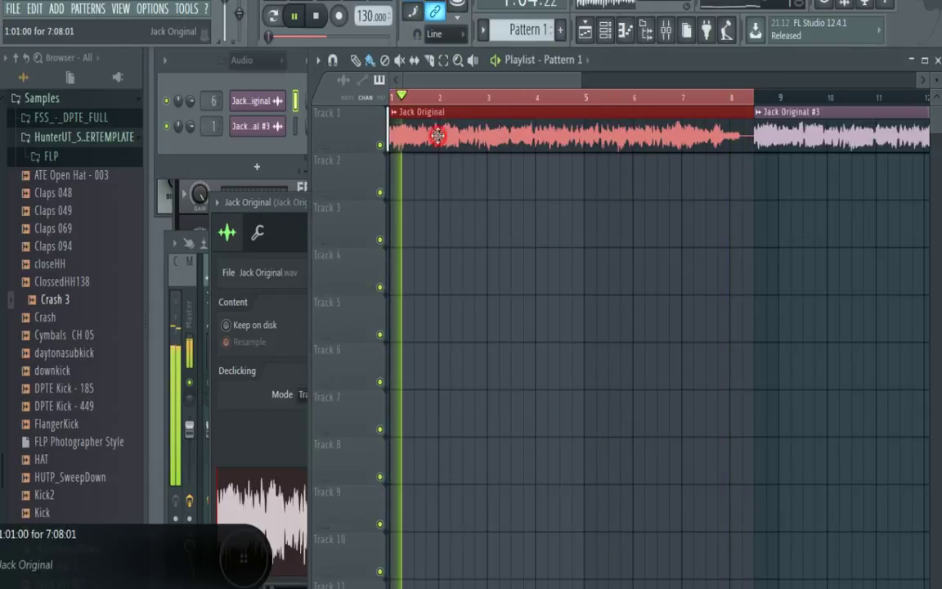
- Load Soundgoodizer in slot 2 and TAL-Flanger in slot 3 of the Jack Original mixer insert
left_click(665, 31)
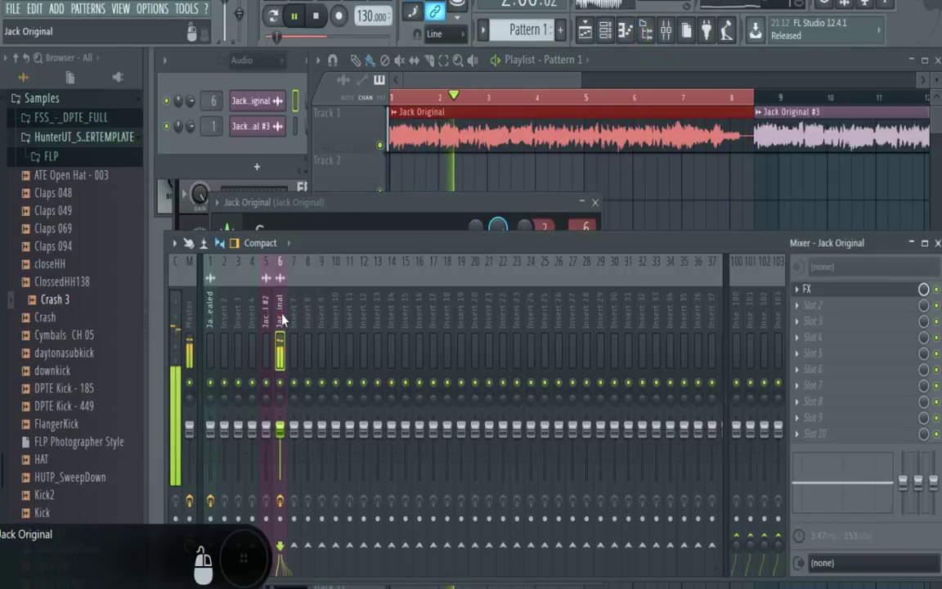
left_click(800, 312)
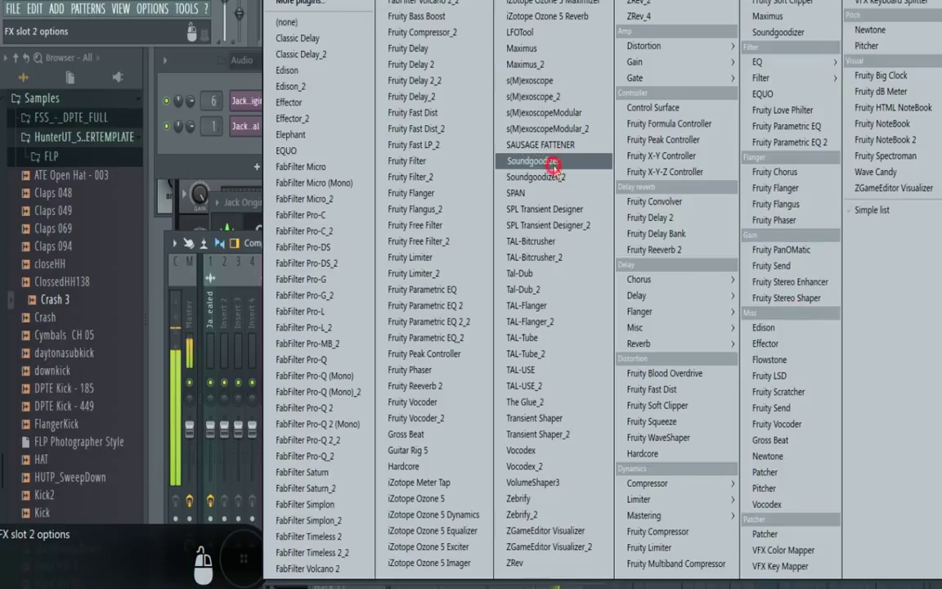
left_click(551, 163)
left_click(796, 326)
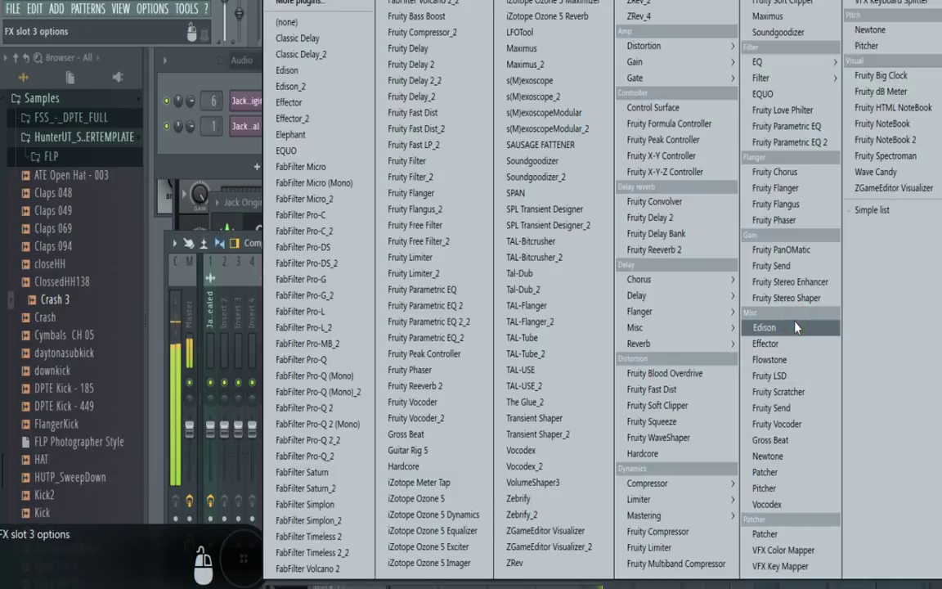
left_click(527, 305)
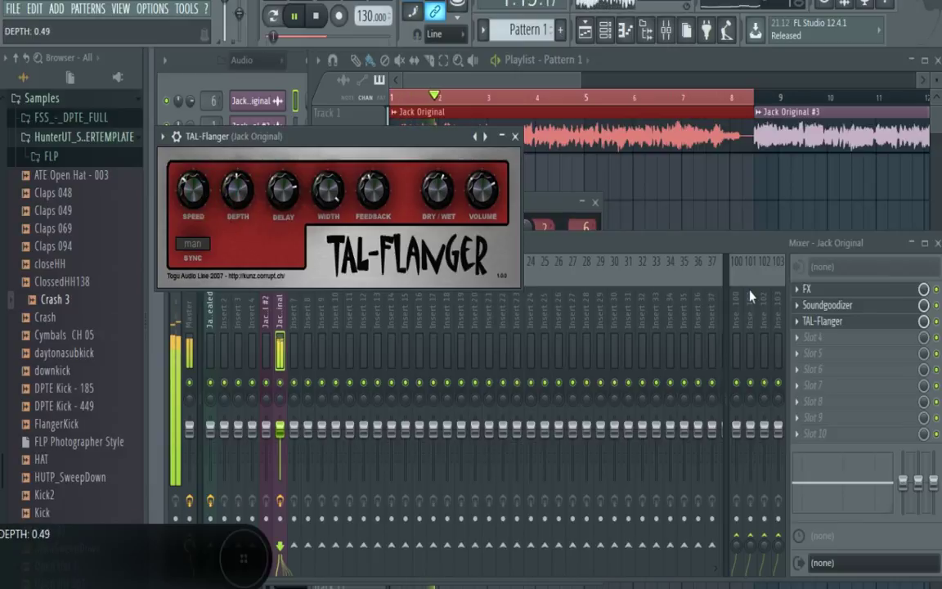
- Load TAL-Bitcrusher in slot 4 of the Jack Original insert and turn down its Dry/Wet
left_click(799, 343)
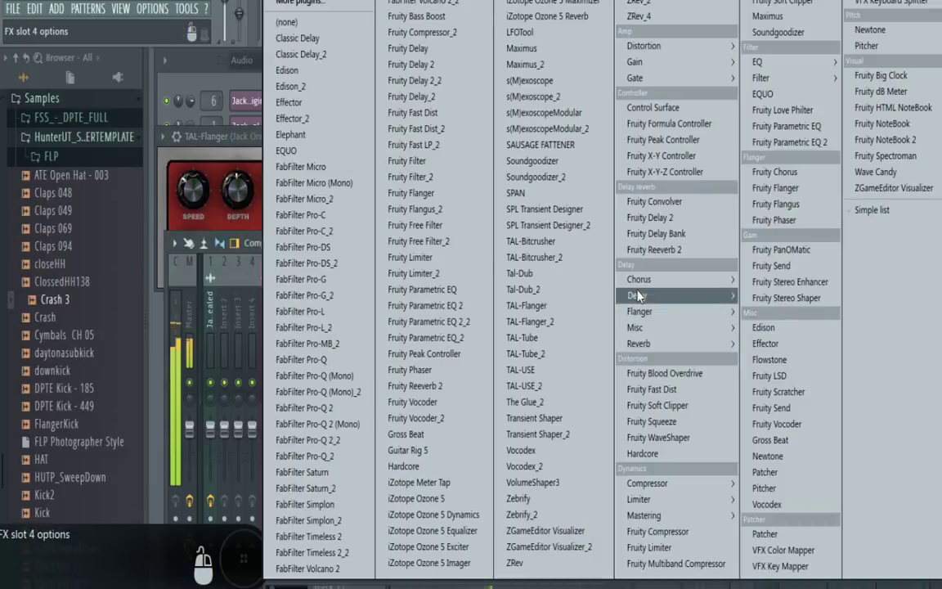
left_click(499, 240)
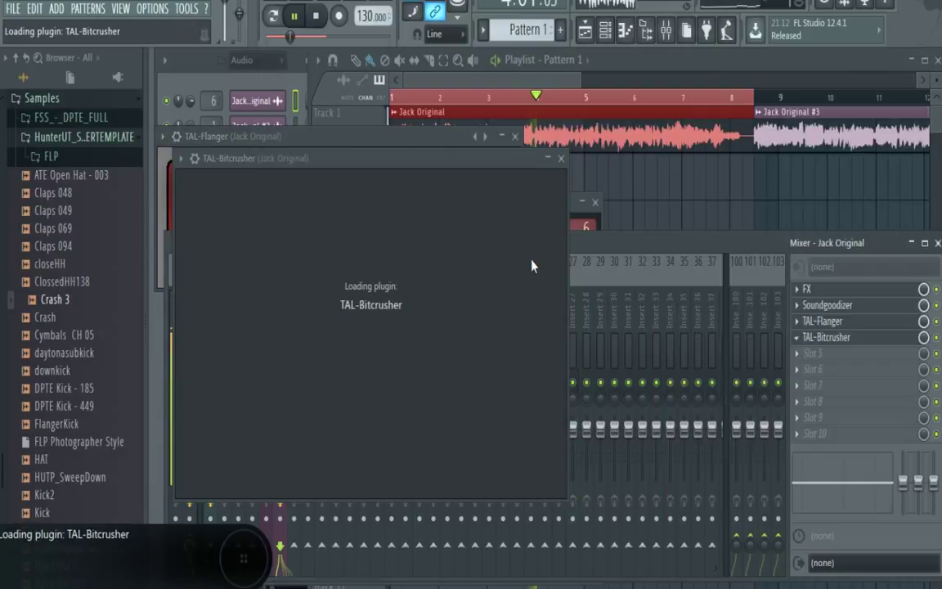
left_click_drag(382, 207, 389, 260)
left_click_drag(389, 208, 363, 257)
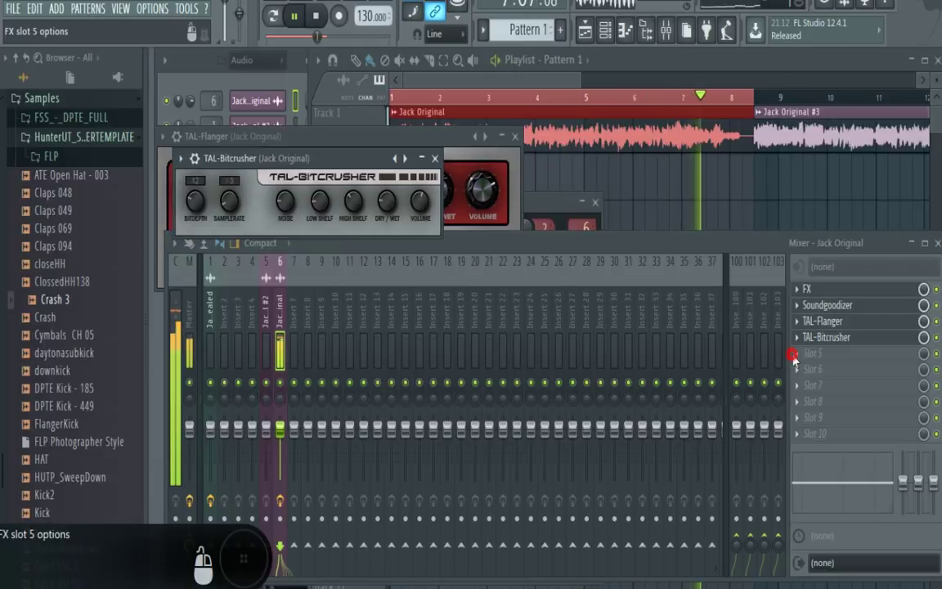
- Load Fruity Parametric EQ 2 in slot 5, boosting band 2 slightly and raising the band 7 high shelf
left_click(792, 358)
left_click(470, 315)
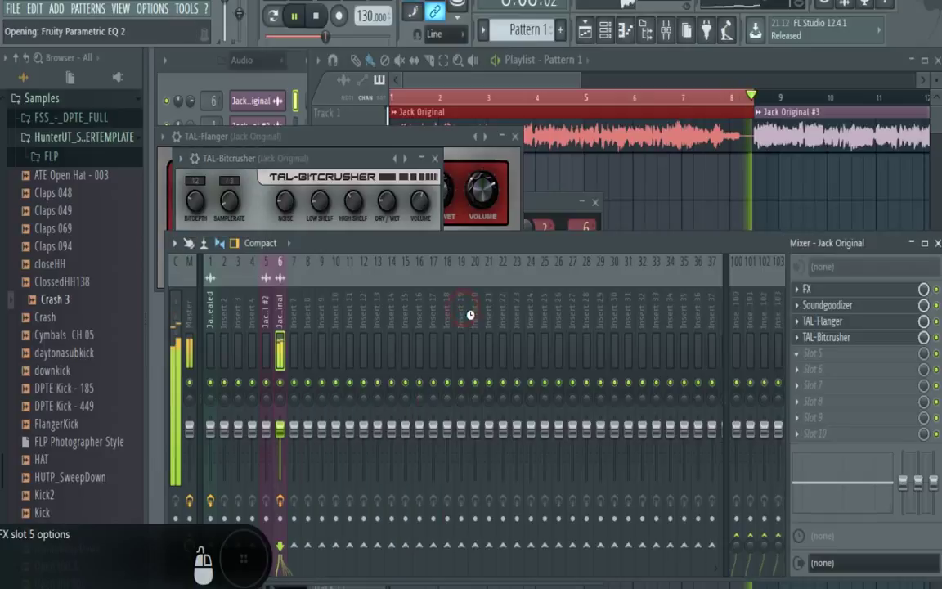
left_click_drag(287, 319, 316, 314)
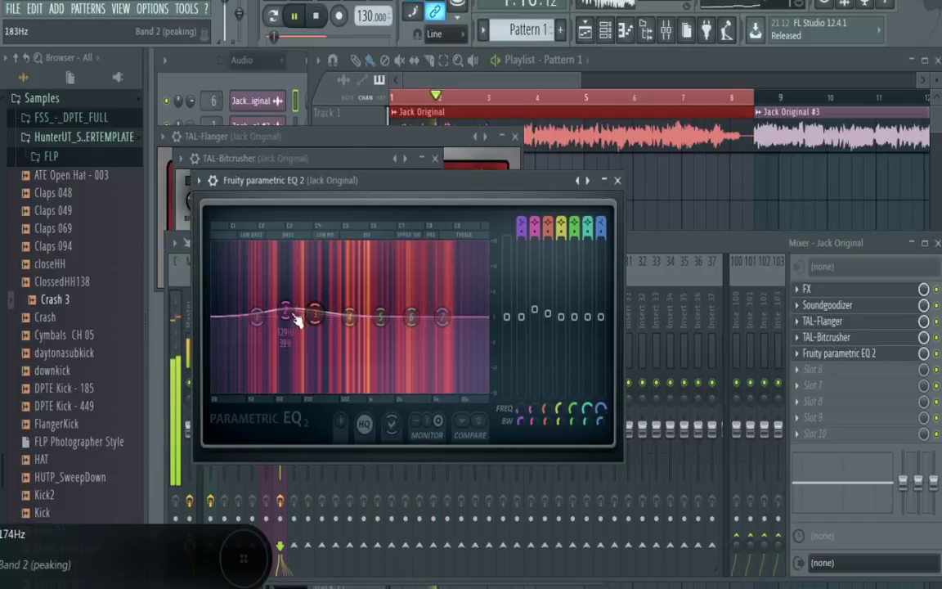
left_click_drag(441, 317, 445, 284)
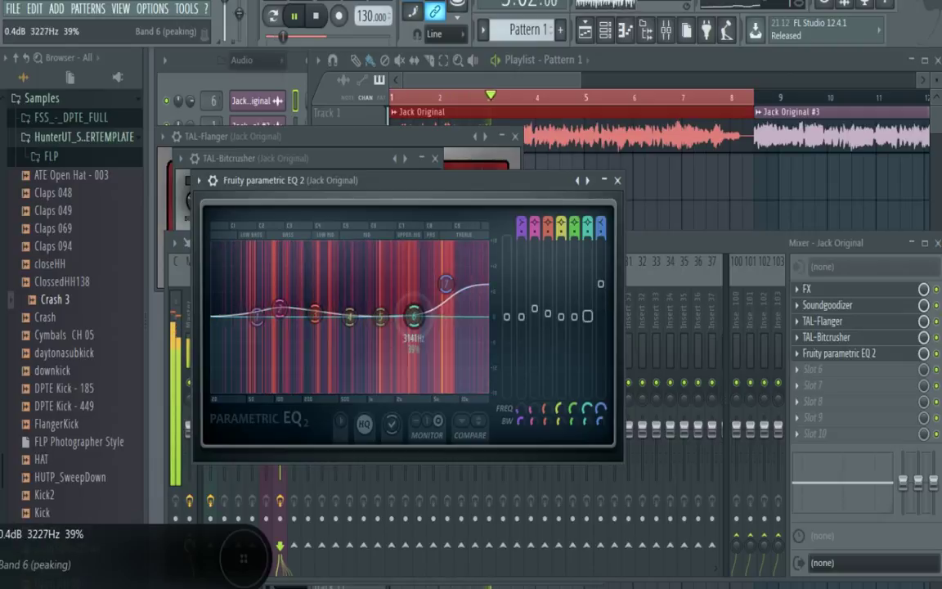
- Try Fruity Reeverb 2 in slot 6 of the Jack Original insert and adjust its settings
left_click(797, 370)
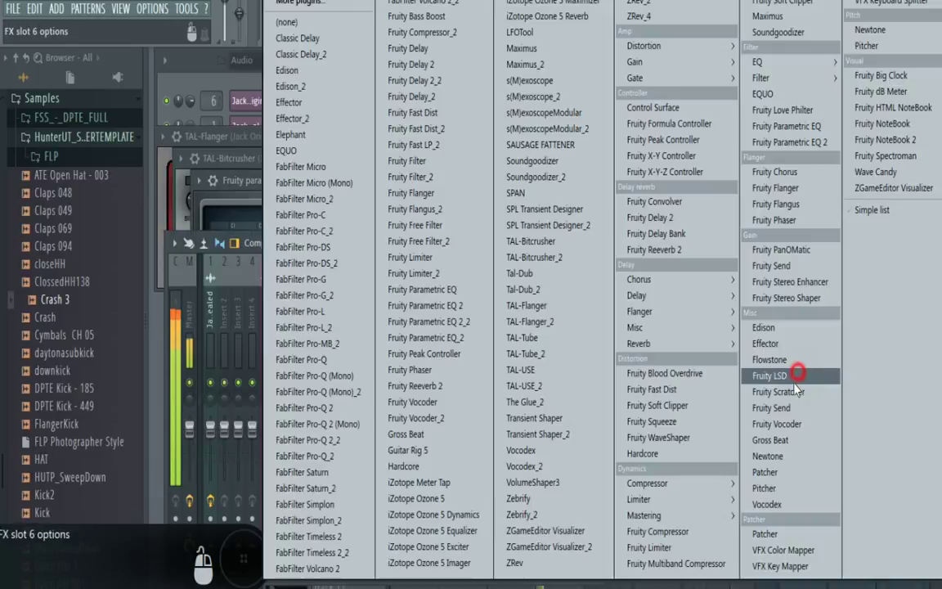
left_click(421, 385)
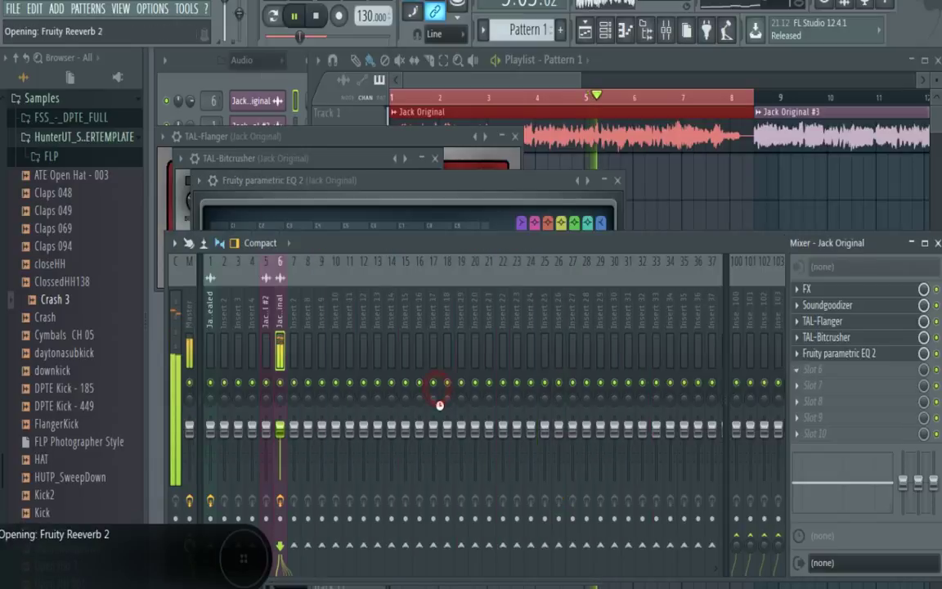
left_click_drag(384, 277, 384, 269)
left_click_drag(454, 233, 453, 204)
left_click_drag(531, 260, 532, 271)
- Replace the reverb in slot 6 with Fruity Delay 2 and lower its input volume
left_click(803, 384)
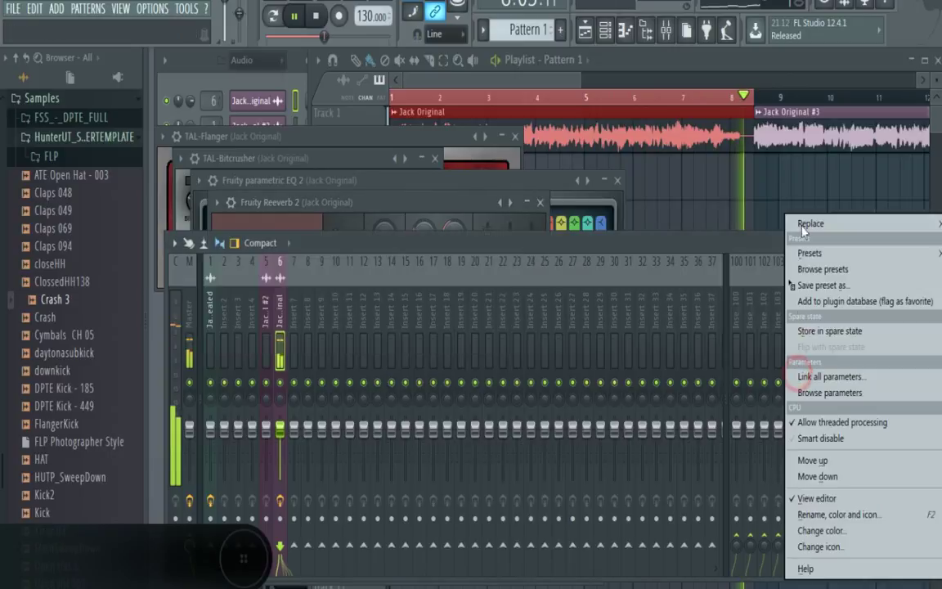
mouse_move(805, 216)
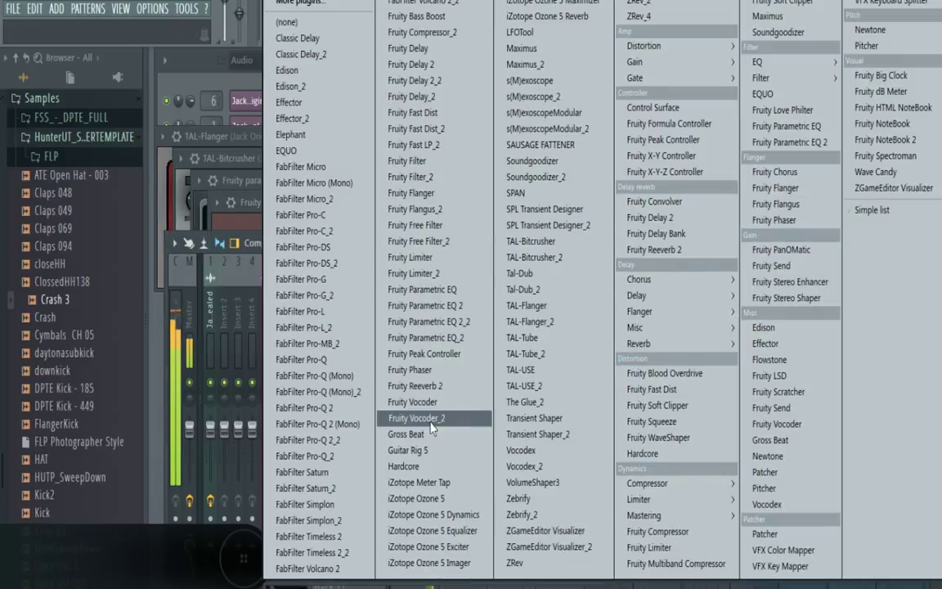
left_click(413, 63)
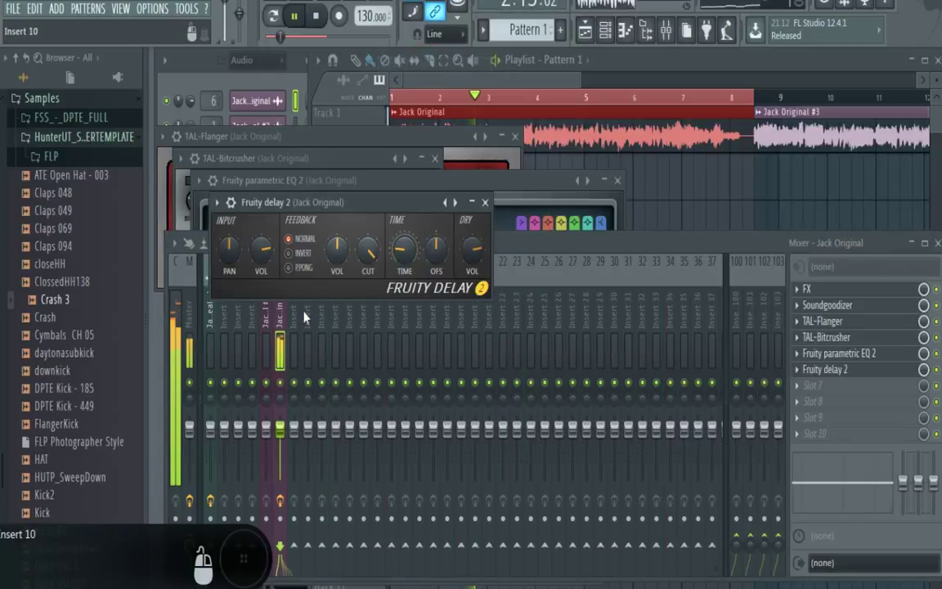
left_click_drag(266, 254, 266, 274)
- Remove Fruity Delay 2 from slot 6 of the Jack Original insert
left_click(809, 386)
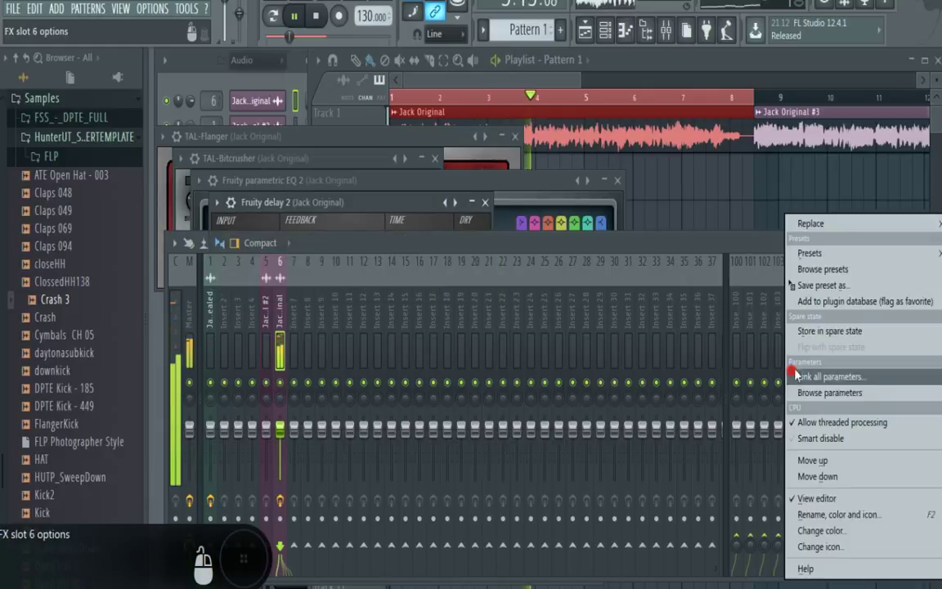
mouse_move(806, 216)
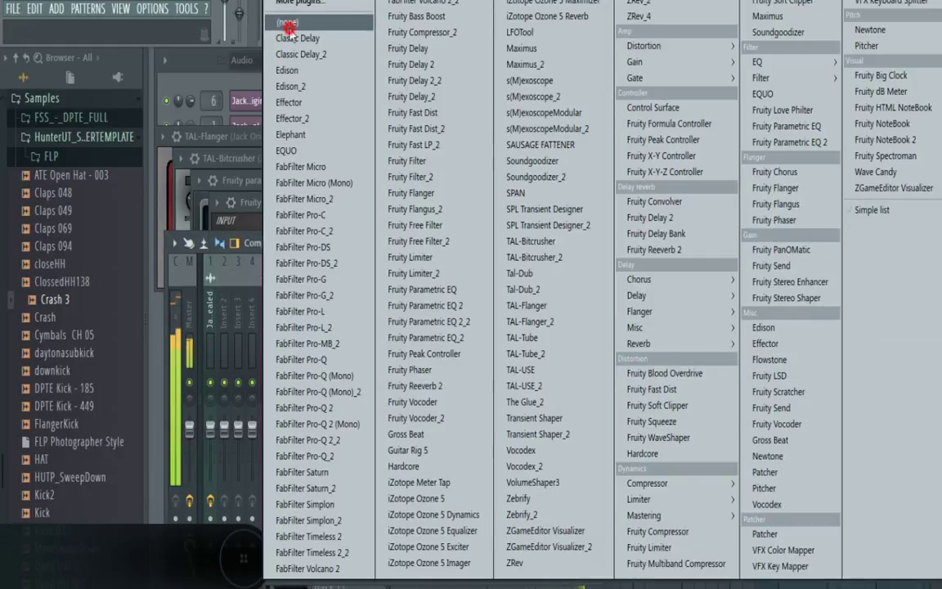
left_click(286, 23)
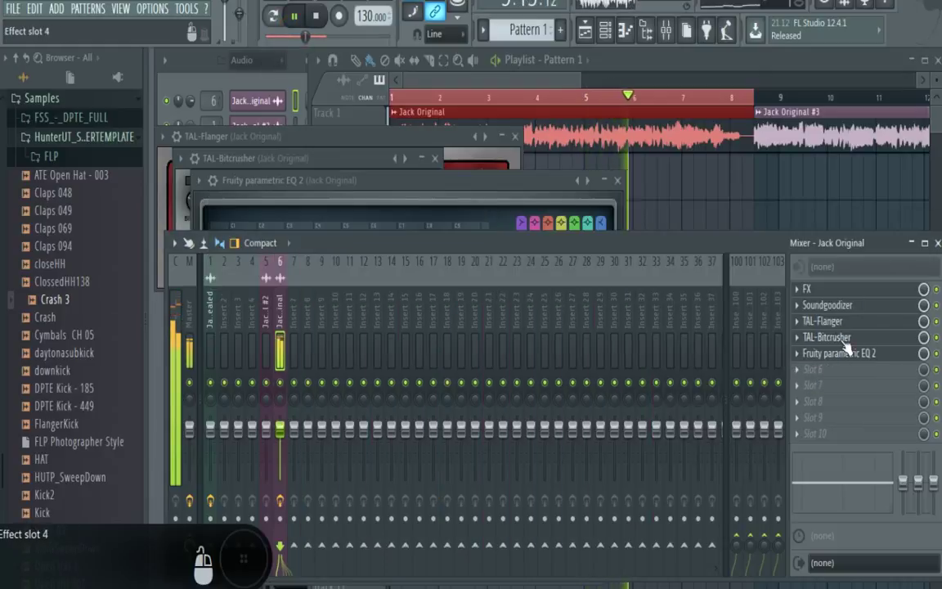
left_click(936, 322)
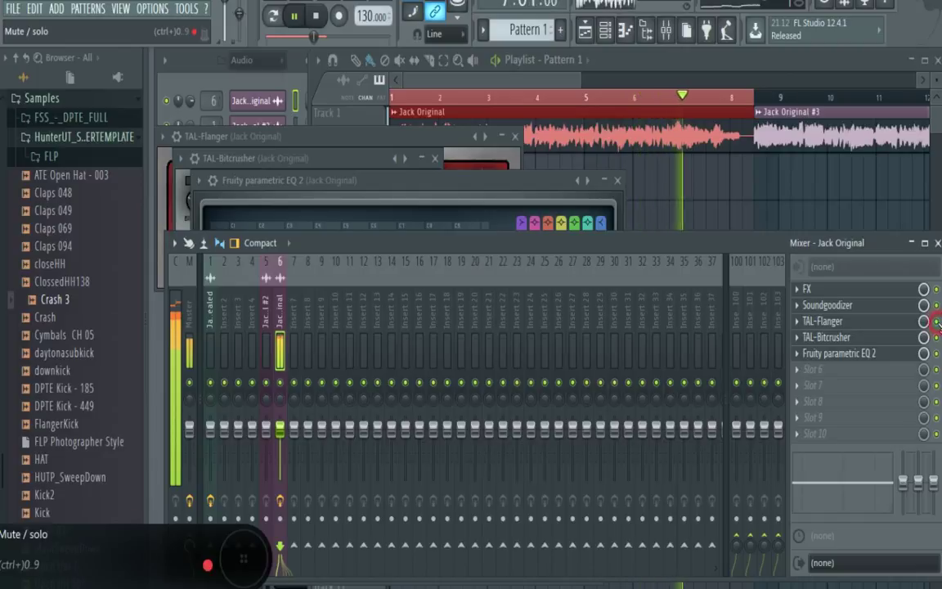
left_click(817, 369)
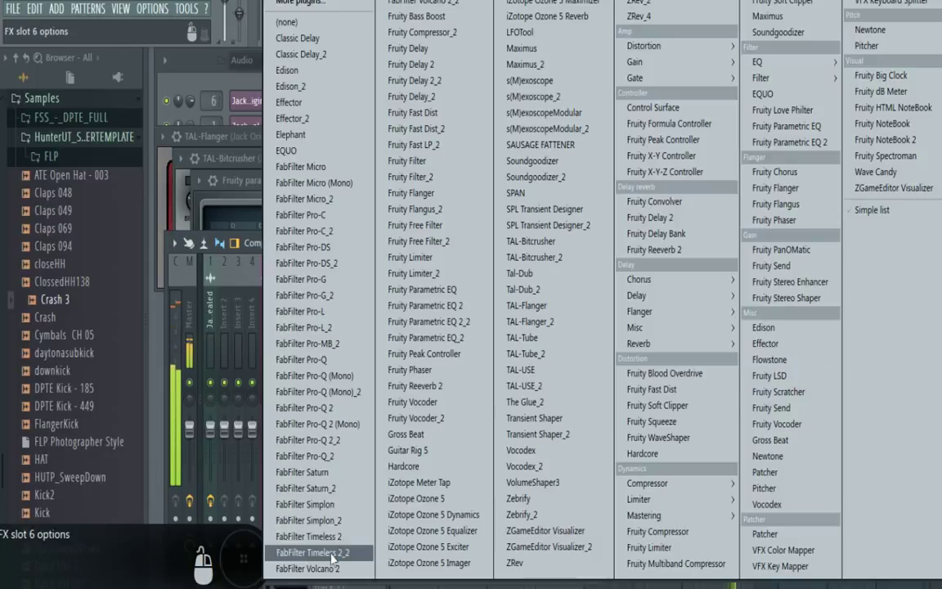
left_click(199, 215)
- Close the TAL-Bitcrusher window and set the Jack Original insert's TAL-Flanger delay to 0.96
left_click(846, 337)
left_click(842, 322)
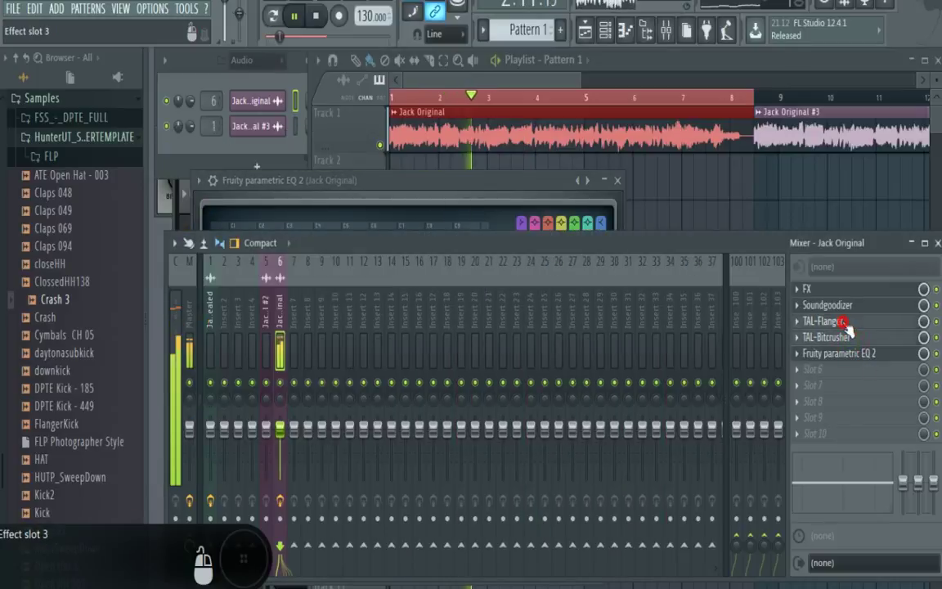
left_click(842, 321)
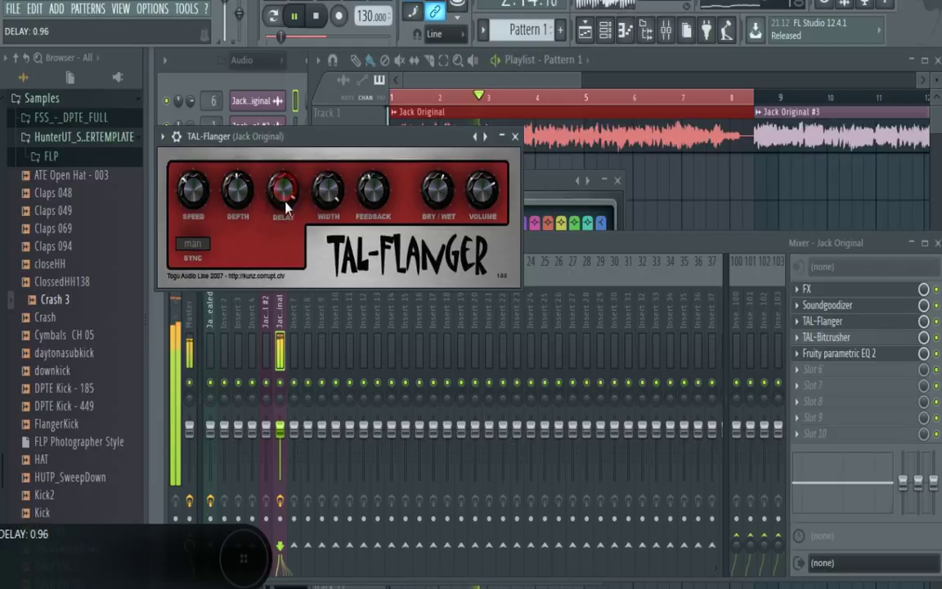
- In Fruity Parametric EQ 2, move band 6 to about 3950 Hz and reduce the band 7 high-shelf boost
left_click(875, 354)
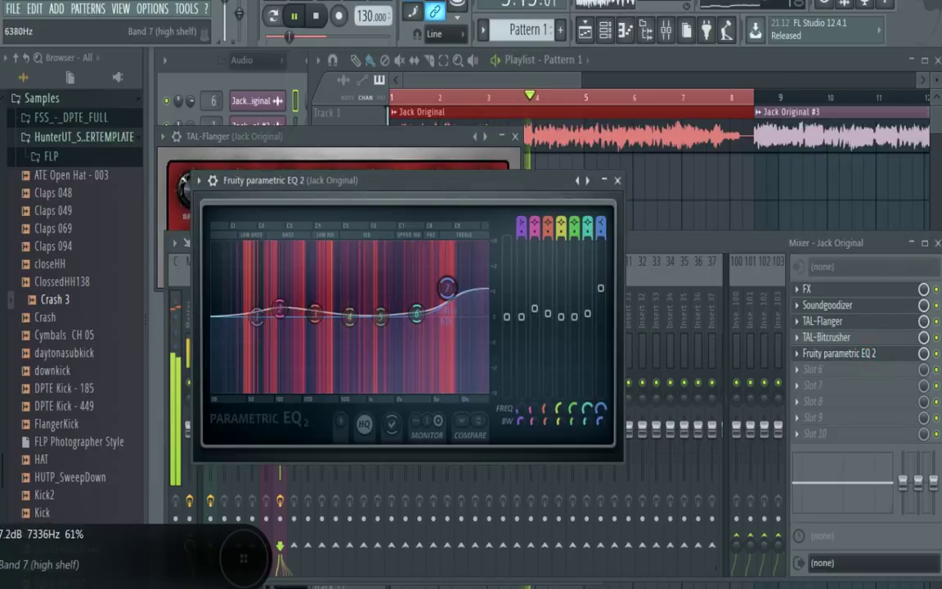
mouse_move(417, 313)
left_mouse_down()
mouse_move(440, 261)
mouse_move(423, 309)
left_mouse_up()
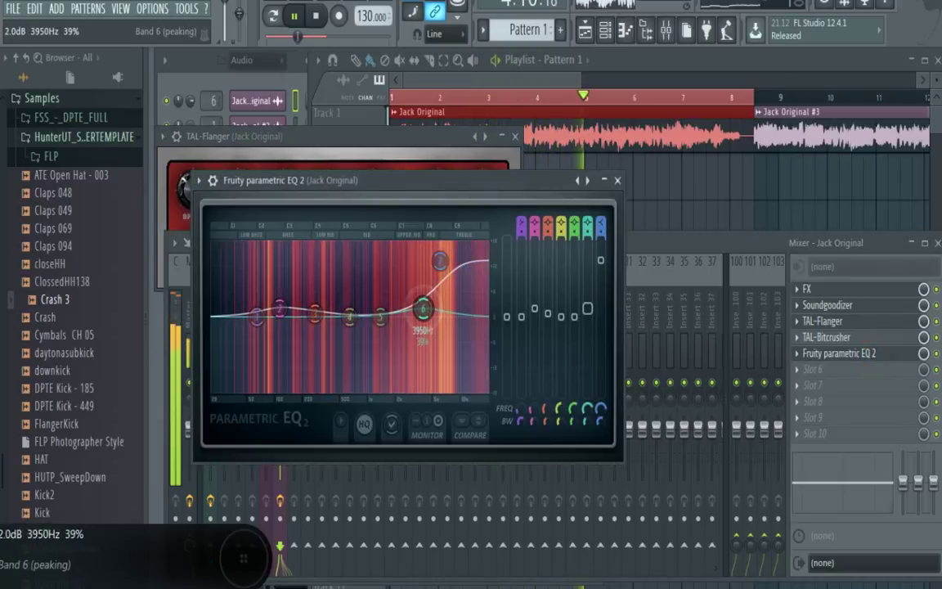
left_click_drag(440, 262, 452, 295)
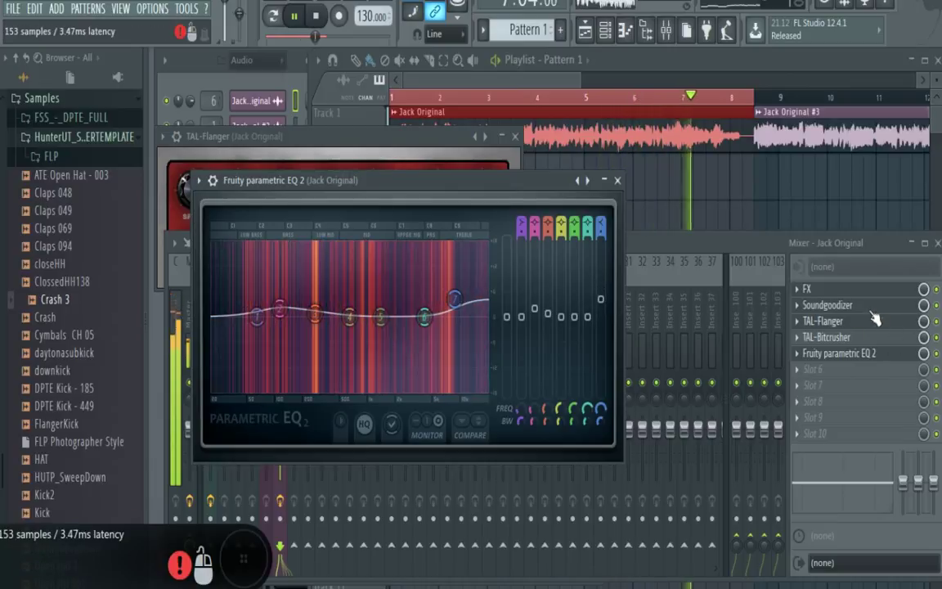
- Open Soundgoodizer on the Jack Original insert and set it to mode A
left_click(867, 308)
left_click(342, 512)
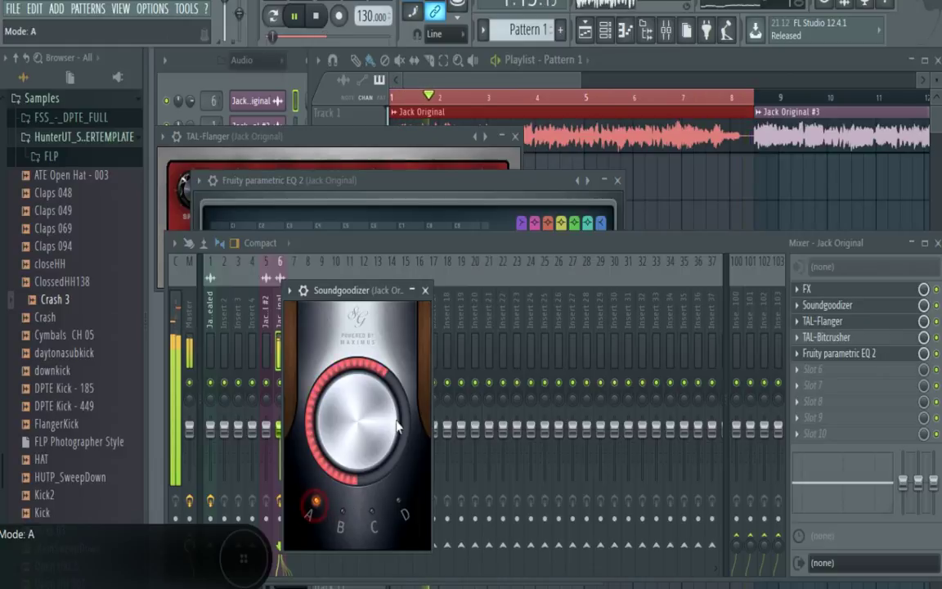
- Fit both vocal clips into the playlist view and bypass all five effects on the Jack Original insert
left_click(470, 67)
left_click_drag(578, 79, 750, 88)
mouse_move(574, 97)
left_mouse_down()
mouse_move(566, 95)
mouse_move(623, 98)
mouse_move(570, 114)
left_mouse_up()
left_click_drag(648, 200, 622, 246)
double_click(532, 147)
left_click(668, 32)
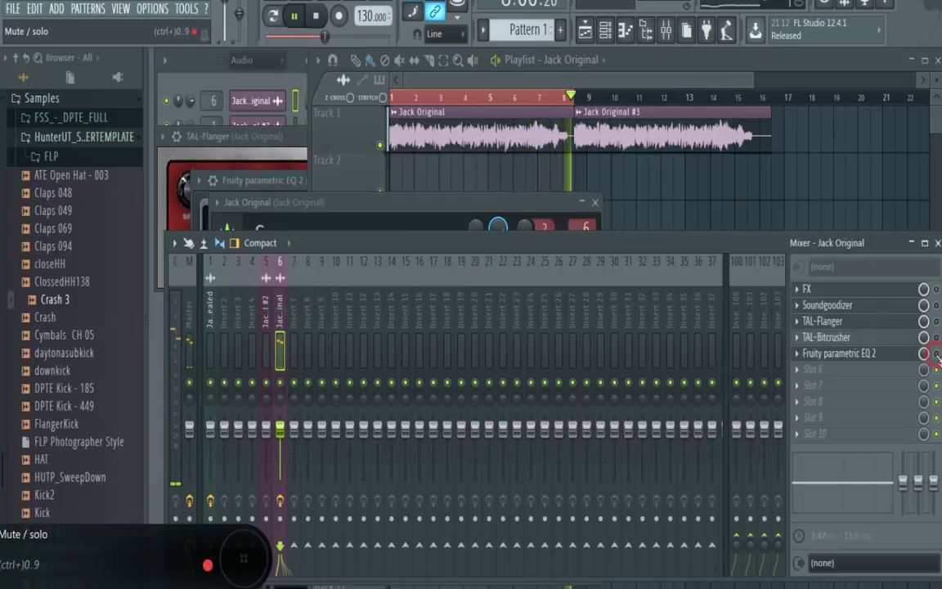
- Open the Jack Original clip's settings, try a smaller downward pitch shift, and reset the time-stretching pitch
double_click(448, 143)
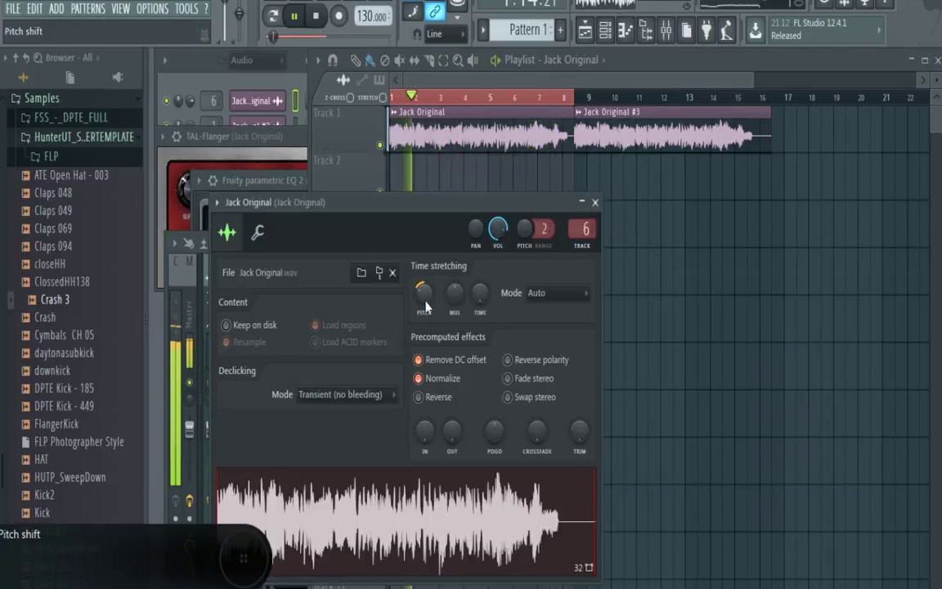
right_click(425, 302)
left_click_drag(422, 299, 419, 295)
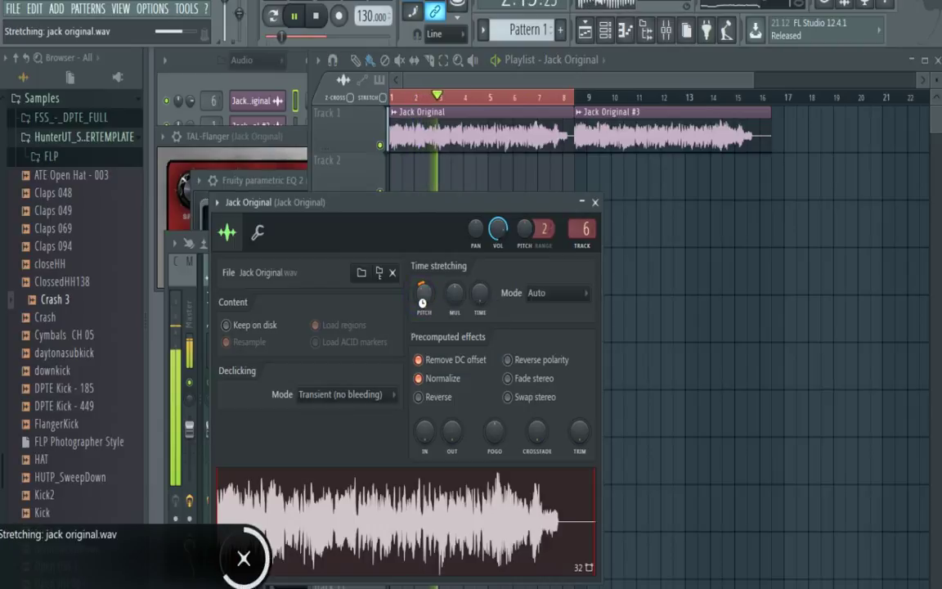
right_click(424, 304)
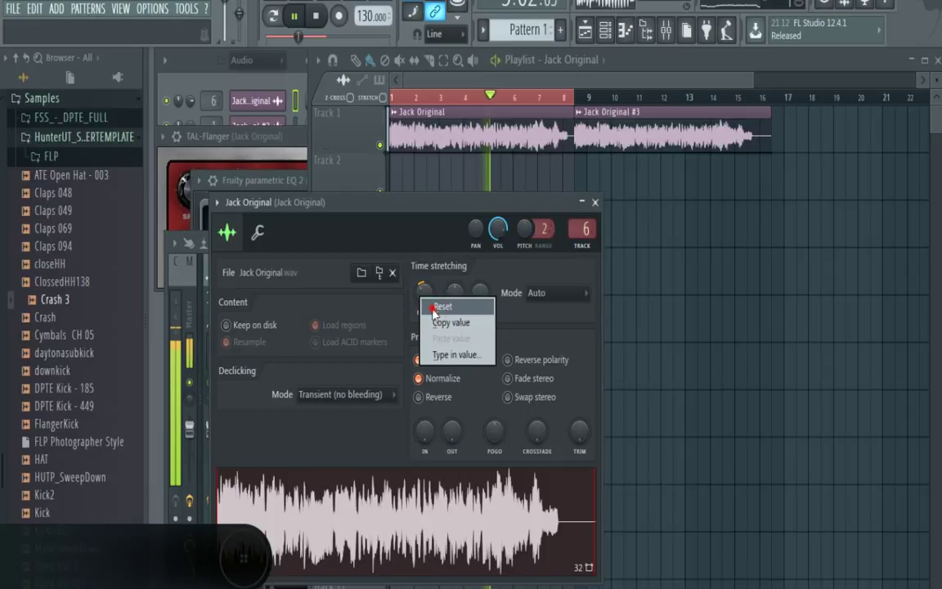
left_click(433, 309)
left_click_drag(425, 296, 425, 289)
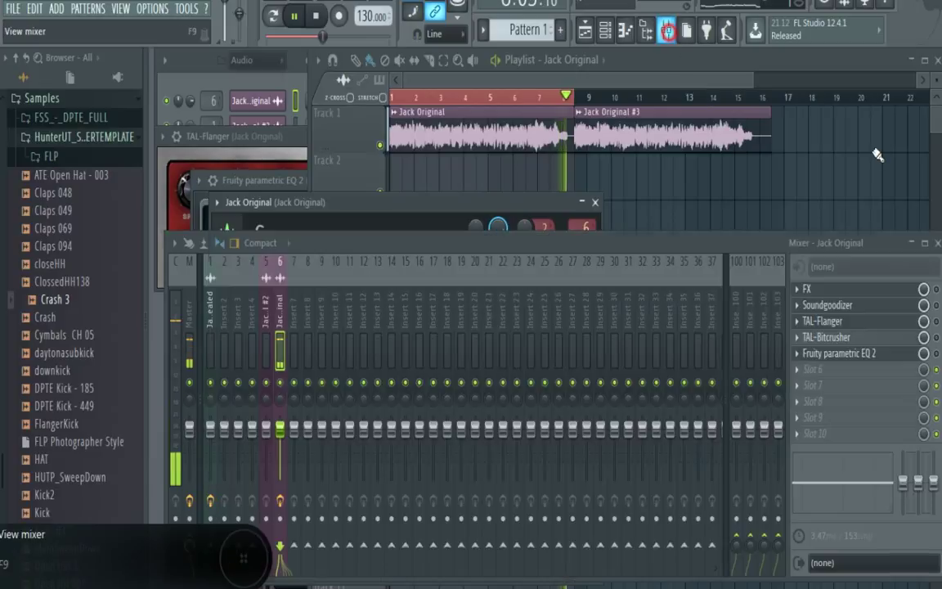
- Re-enable the effects on the Jack Original insert and lower the clip's time-stretching pitch
left_click(599, 30)
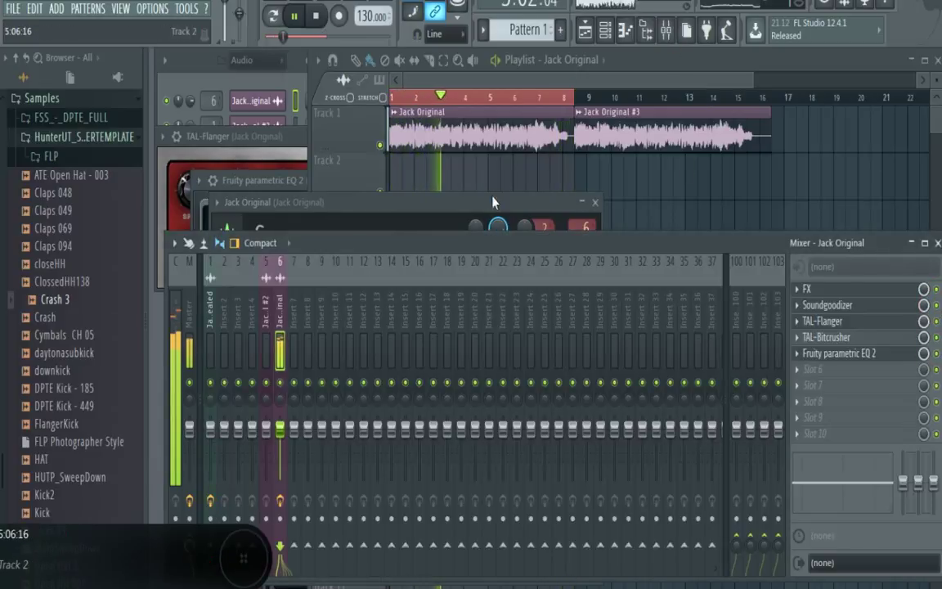
double_click(467, 133)
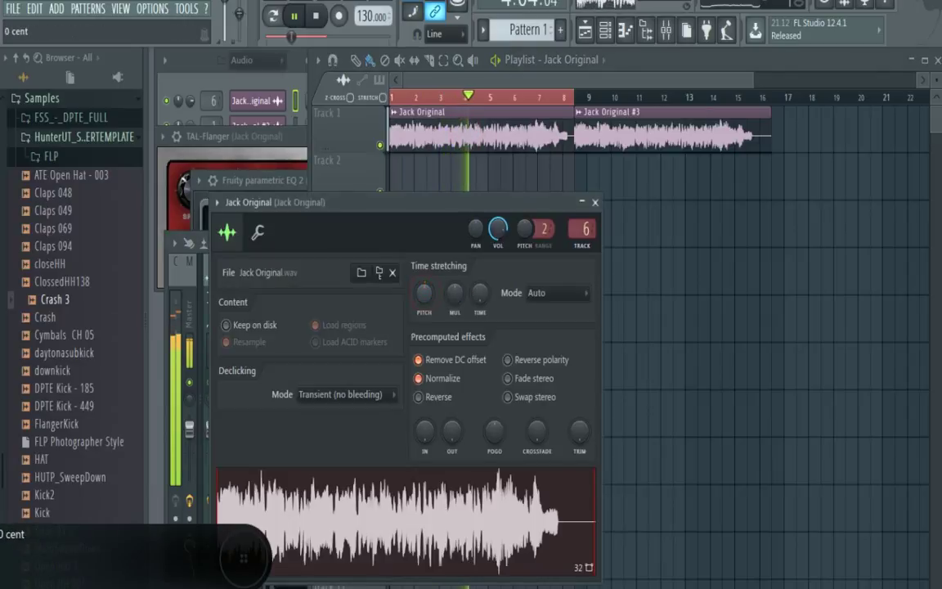
left_click_drag(423, 293, 423, 297)
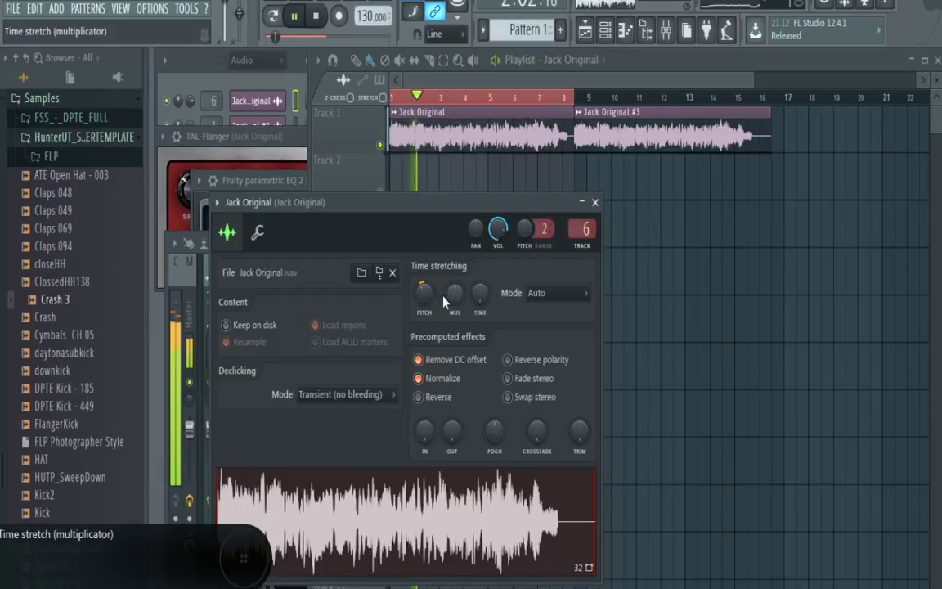
mouse_move(424, 294)
left_mouse_down()
mouse_move(424, 274)
mouse_move(426, 295)
left_mouse_up()
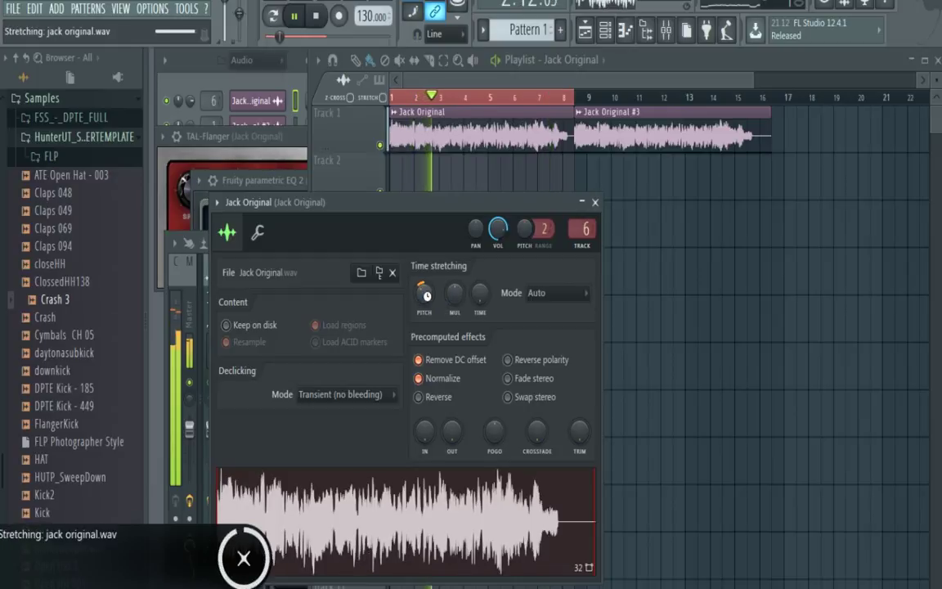
- Bypass the effect chain on the Jack Original insert and reset the clip's time-stretching pitch
double_click(494, 121)
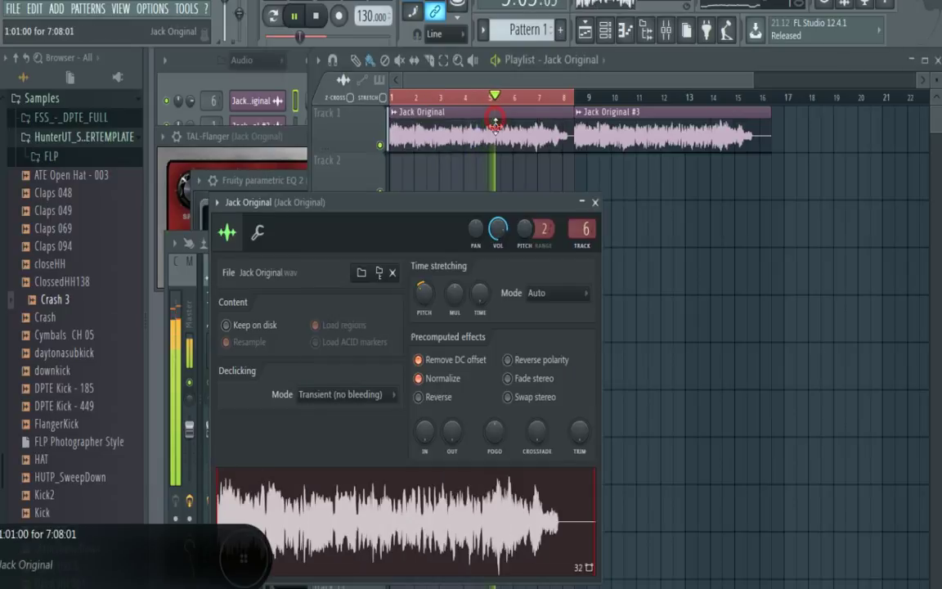
left_click(292, 77)
double_click(556, 125)
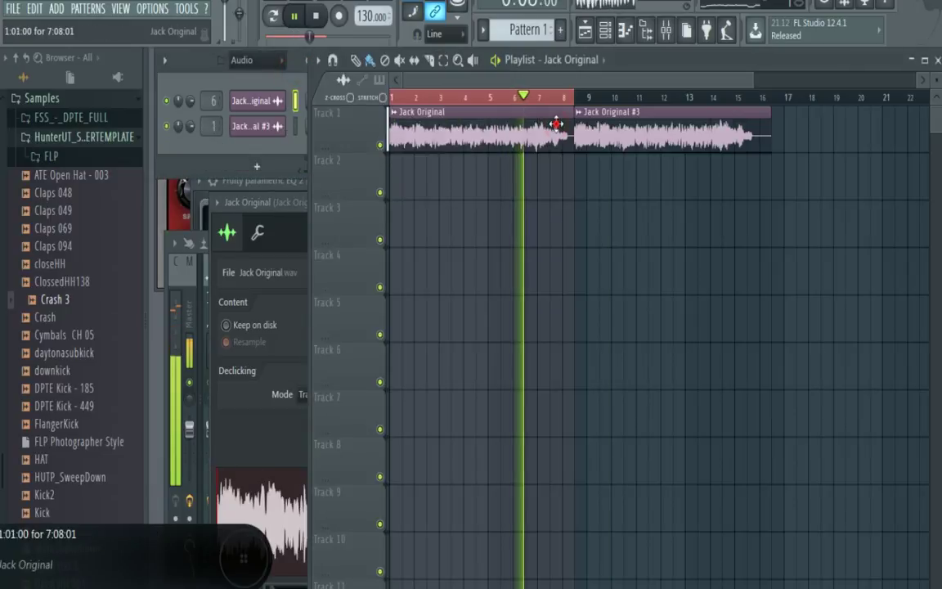
left_click(646, 31)
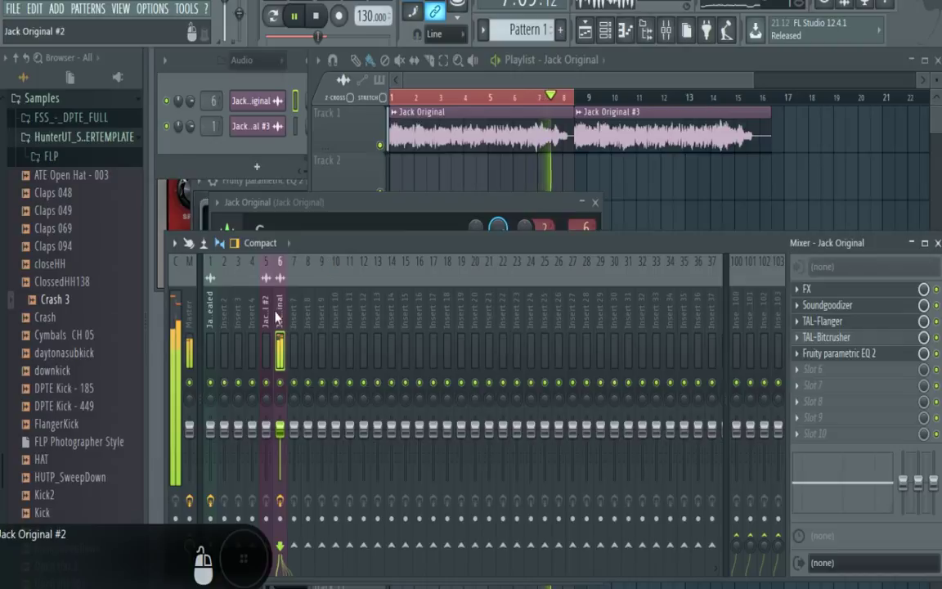
left_click(935, 291)
left_click(936, 308)
left_click(935, 323)
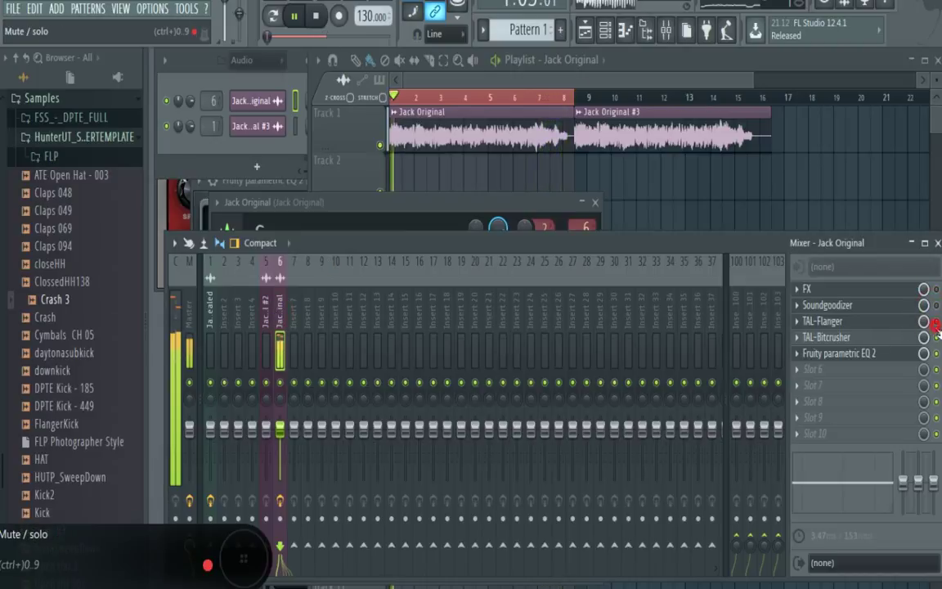
left_click(937, 354)
double_click(481, 141)
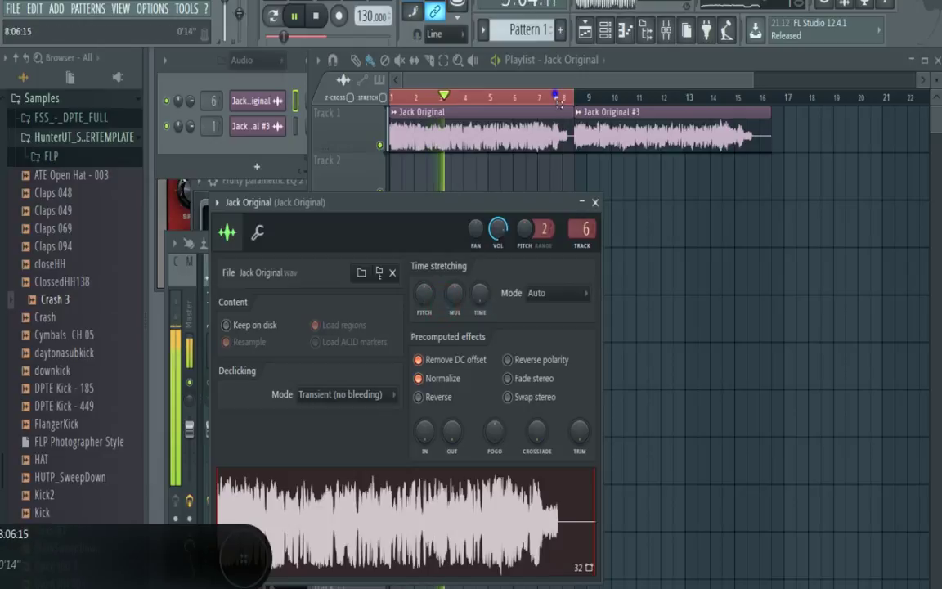
- Clear the playlist's loop selection over the first clip and delete the stray Jack Original clip placed on Track 4
right_click(556, 96)
left_click(705, 274)
right_click(706, 275)
left_click(577, 84)
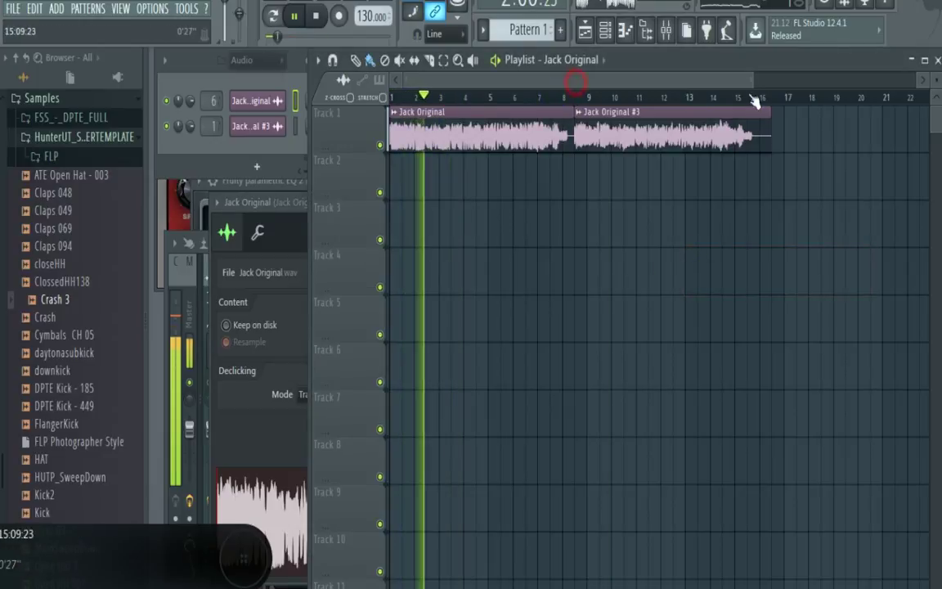
left_click_drag(751, 84, 700, 86)
left_click(675, 85)
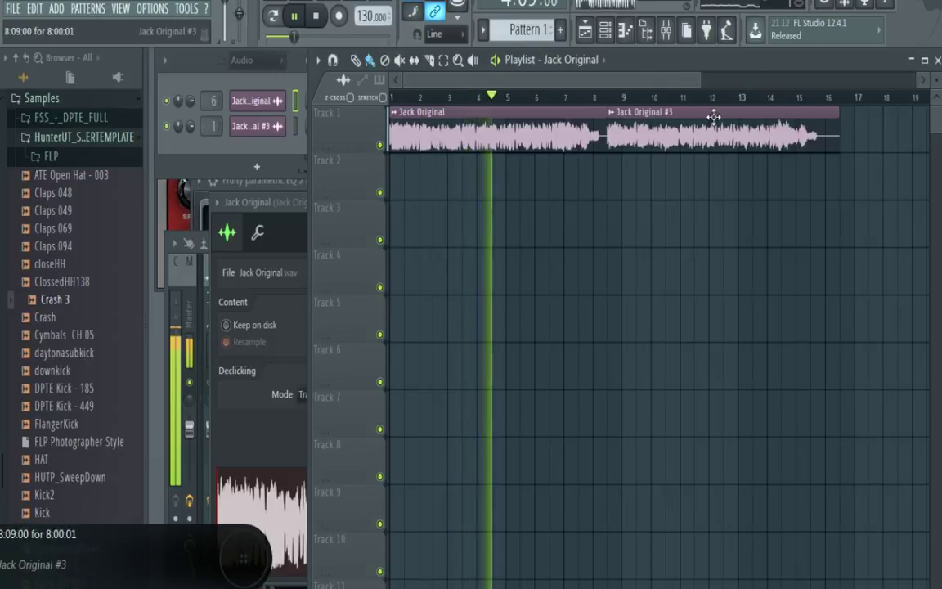
left_click(747, 276)
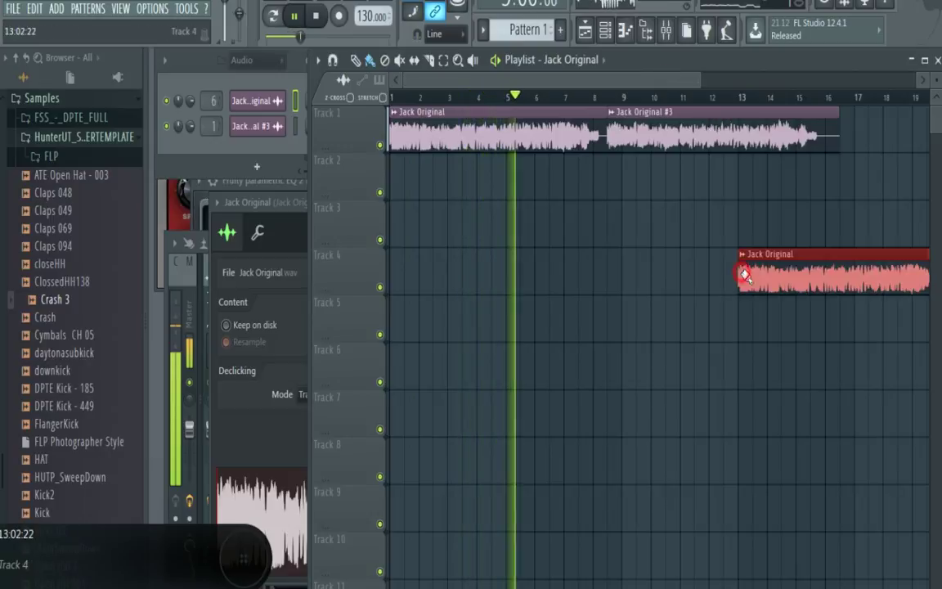
right_click(792, 283)
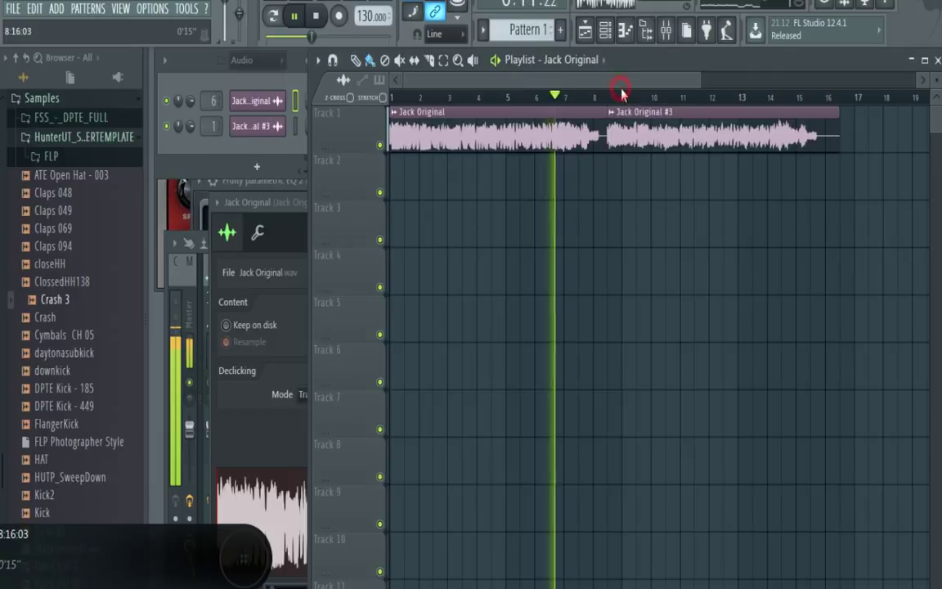